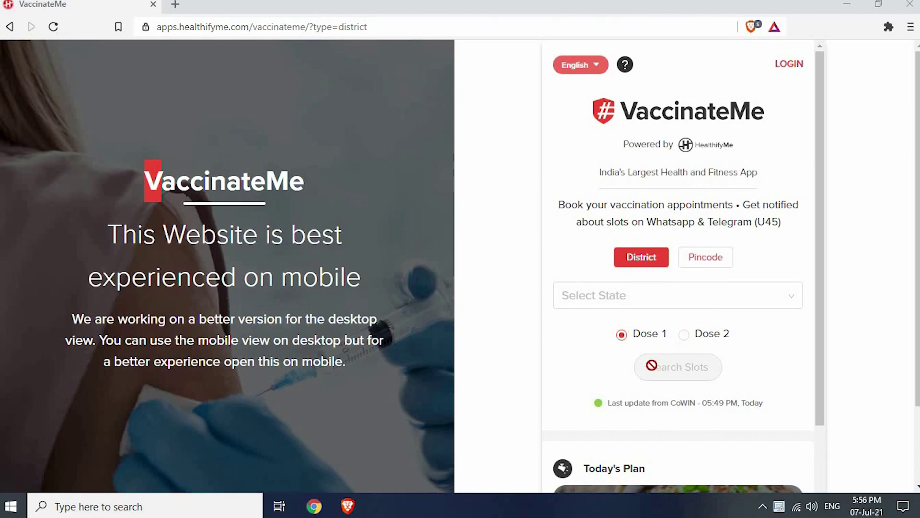
# Step: Start picking a state on the district-mode slot search page, with Dose 1 selected
pyautogui.click(615, 287)
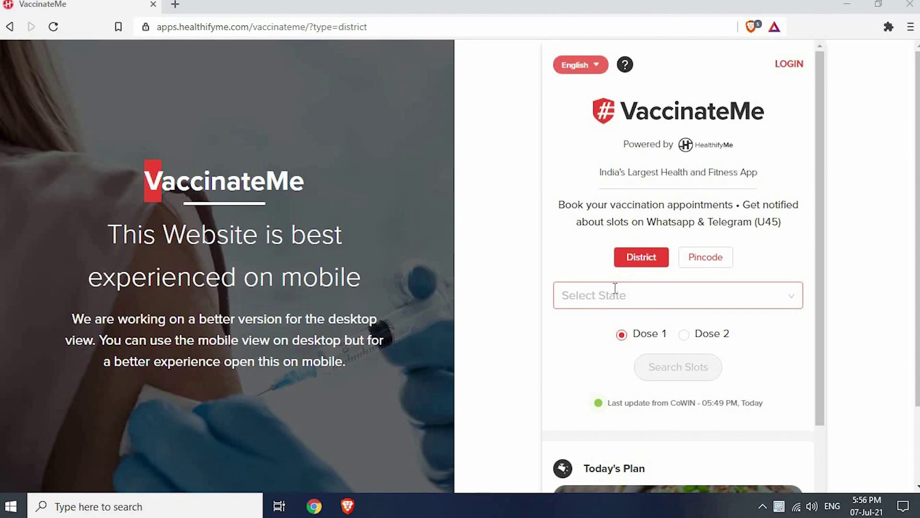
# Step: Choose state Kerala and district Kozhikode, keep Dose 1, and run the slot search
pyautogui.click(646, 294)
pyautogui.scroll(-3, 657, 379)
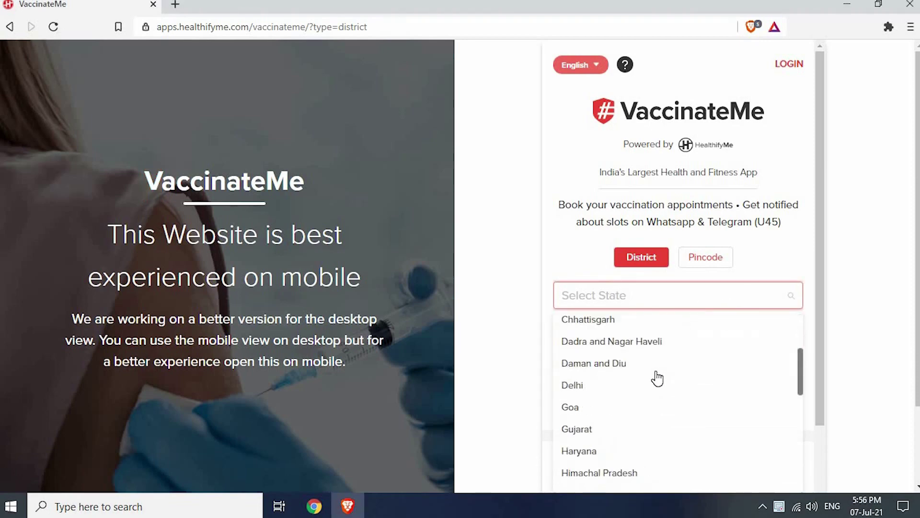
pyautogui.scroll(-6, 656, 379)
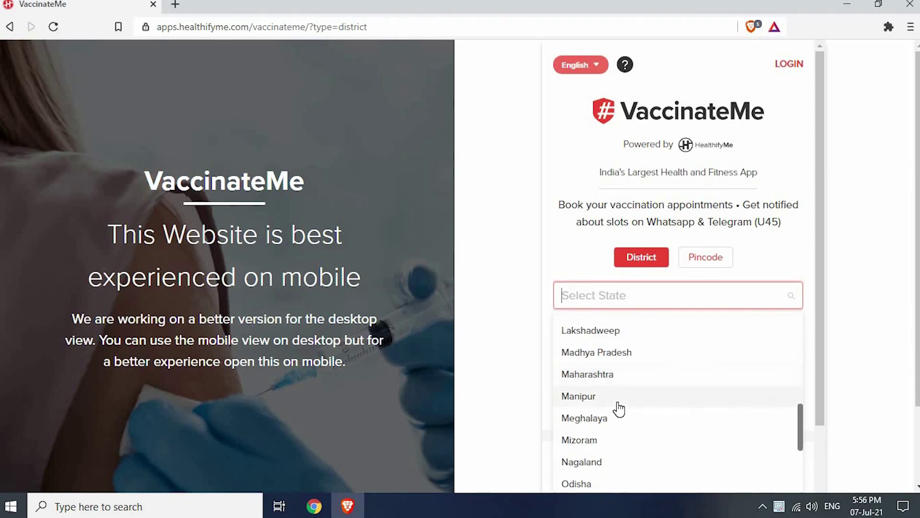
pyautogui.scroll(2, 616, 398)
pyautogui.click(600, 358)
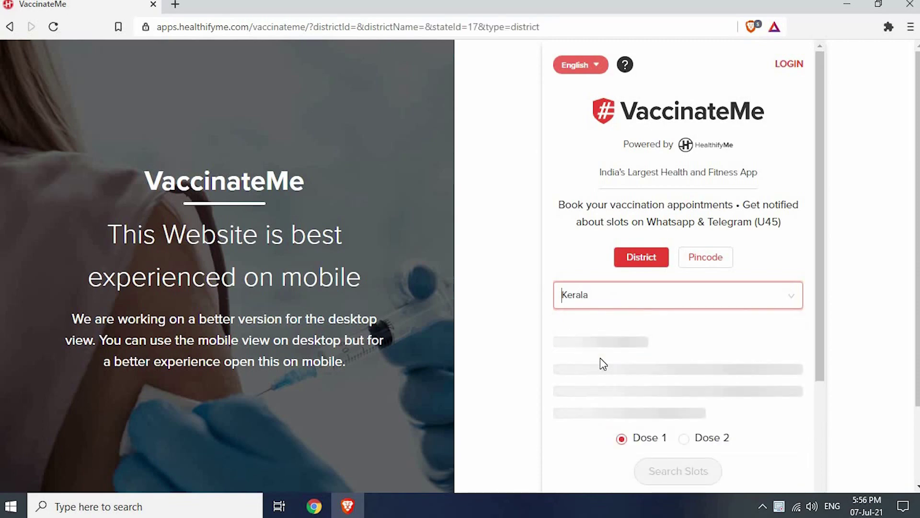
pyautogui.click(610, 341)
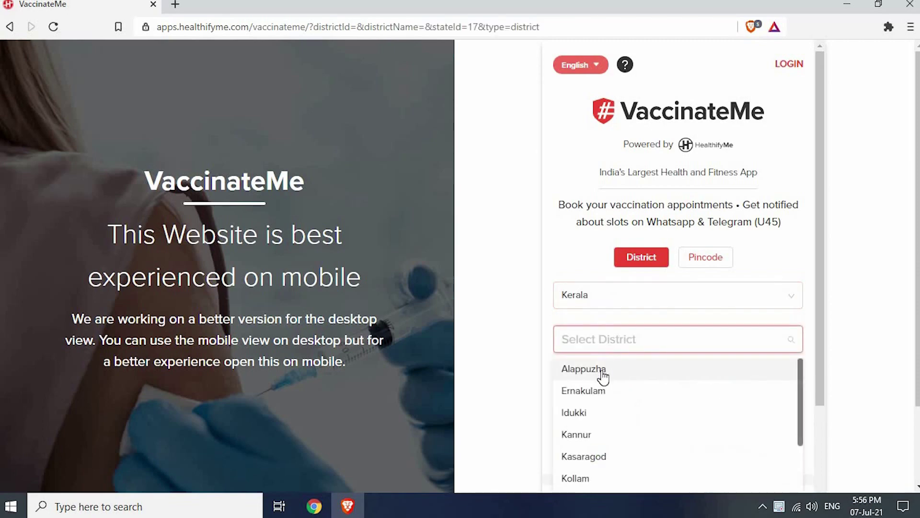
pyautogui.scroll(-2, 603, 413)
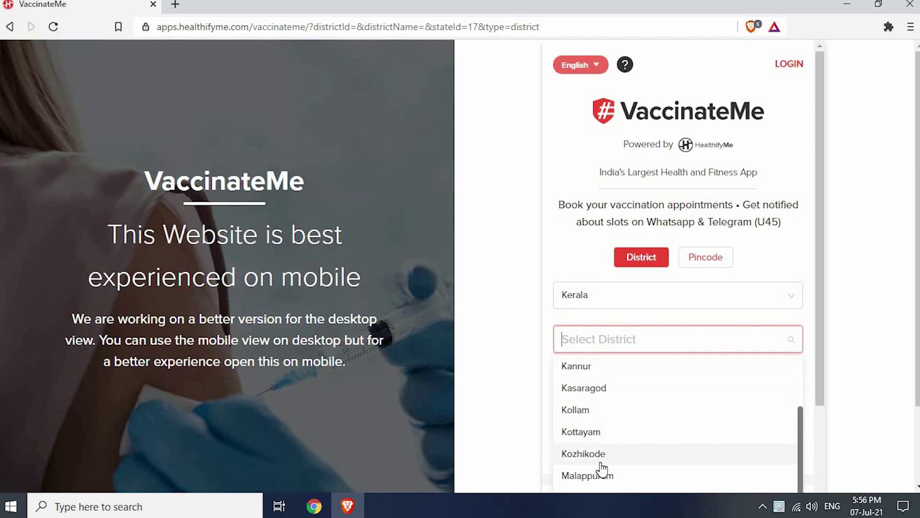
pyautogui.click(601, 457)
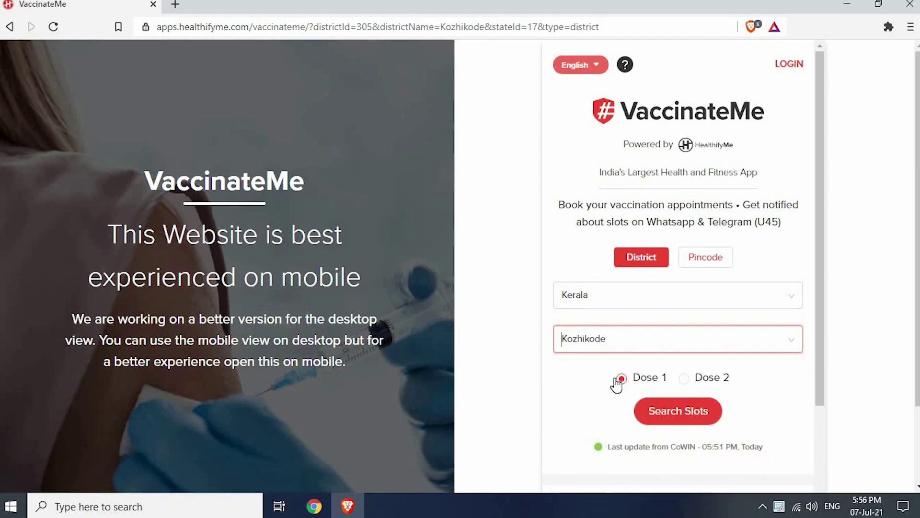
pyautogui.click(658, 410)
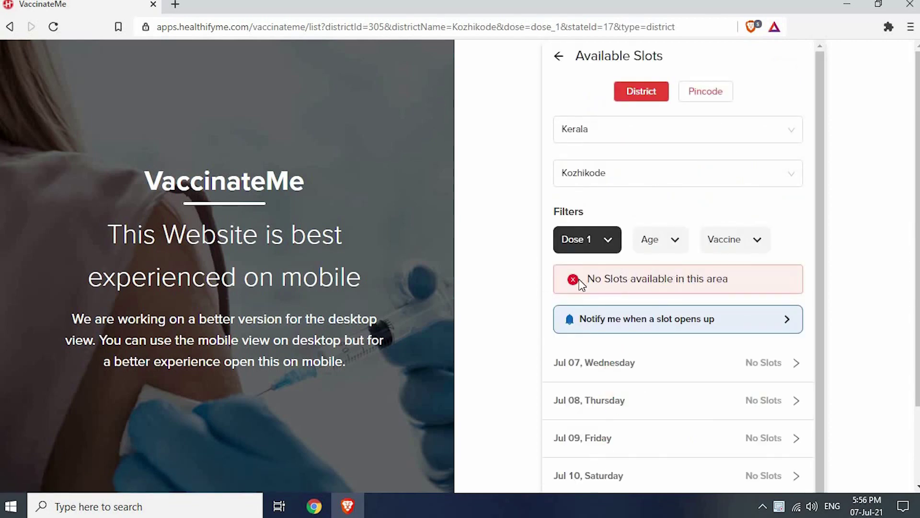
# Step: After the 'No Slots available' notice, request WhatsApp notifications when a Kozhikode slot opens
pyautogui.moveTo(588, 281); pyautogui.dragTo(722, 278)
pyautogui.click(733, 282)
pyautogui.click(676, 321)
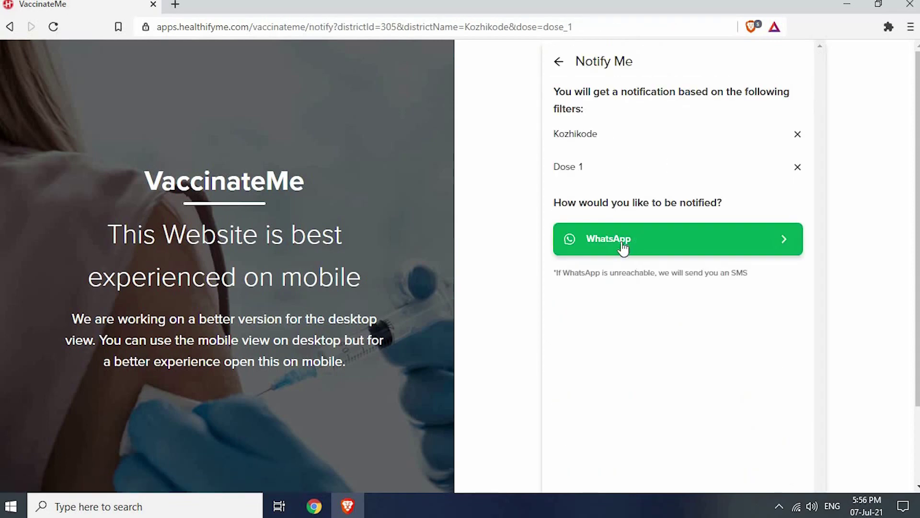
pyautogui.click(715, 242)
# Step: Enter the phone number and submit it for verification
pyautogui.click(676, 156)
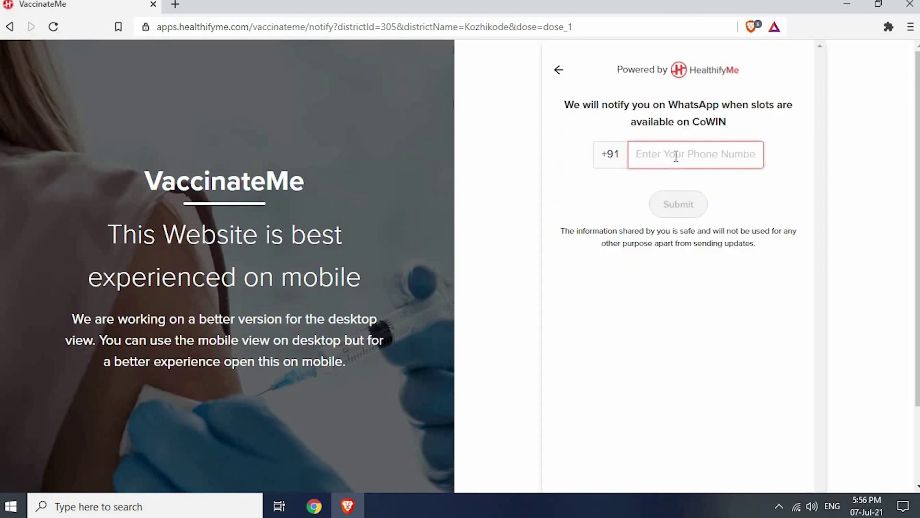
pyautogui.write('987654')
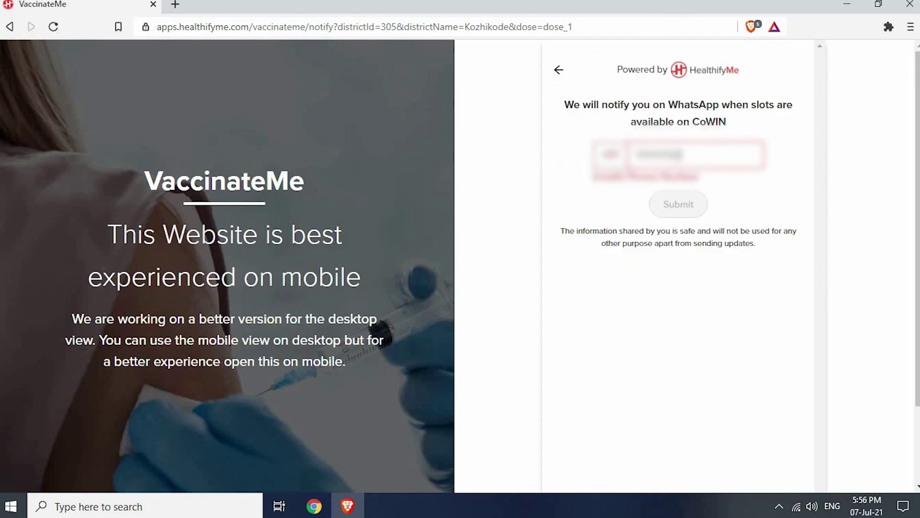
pyautogui.write('1')
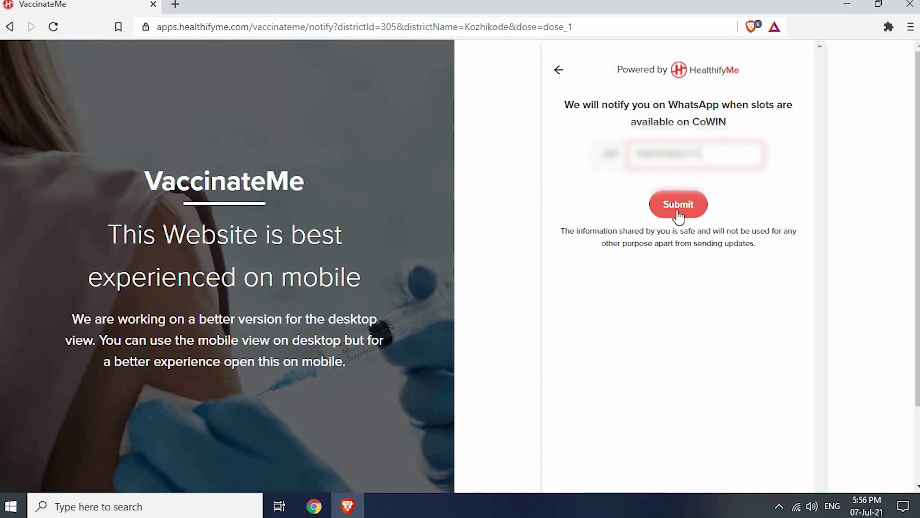
pyautogui.click(677, 209)
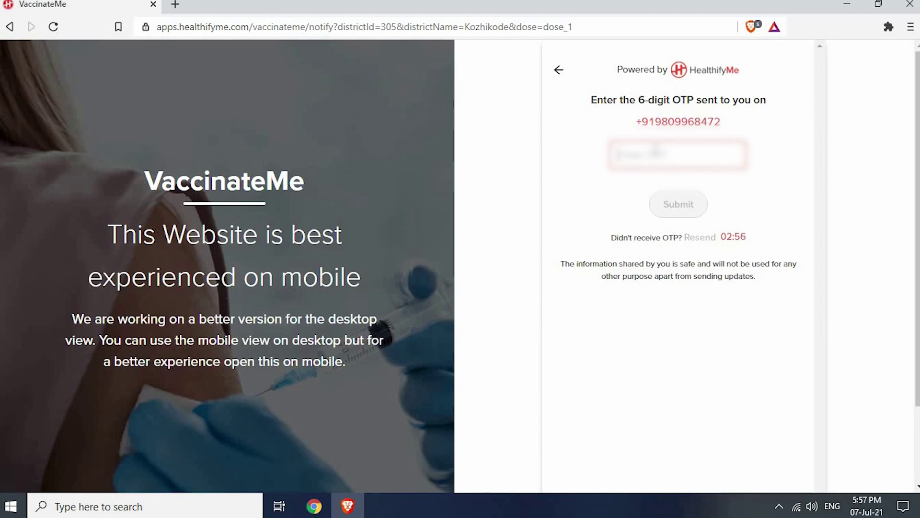
# Step: Enter the six-digit one-time code to confirm the WhatsApp slot alert
pyautogui.click(656, 153)
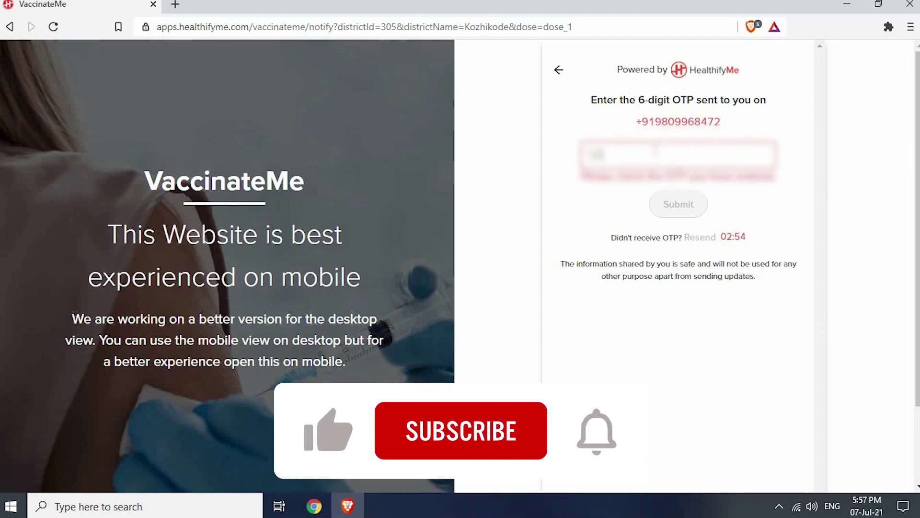
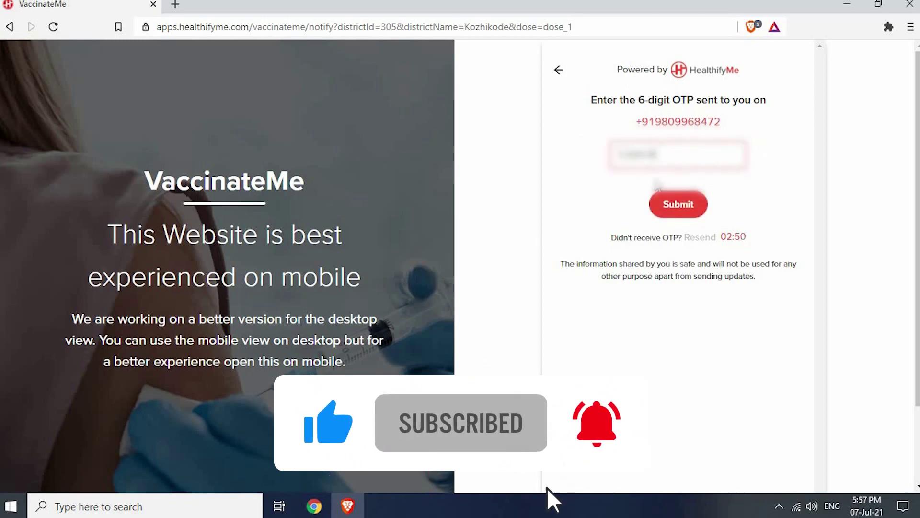
pyautogui.click(665, 197)
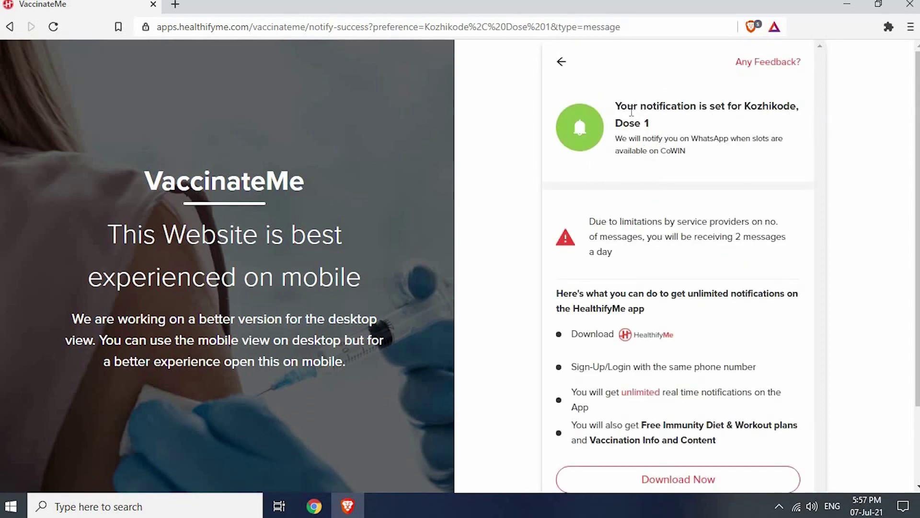
pyautogui.moveTo(649, 128); pyautogui.dragTo(616, 105)
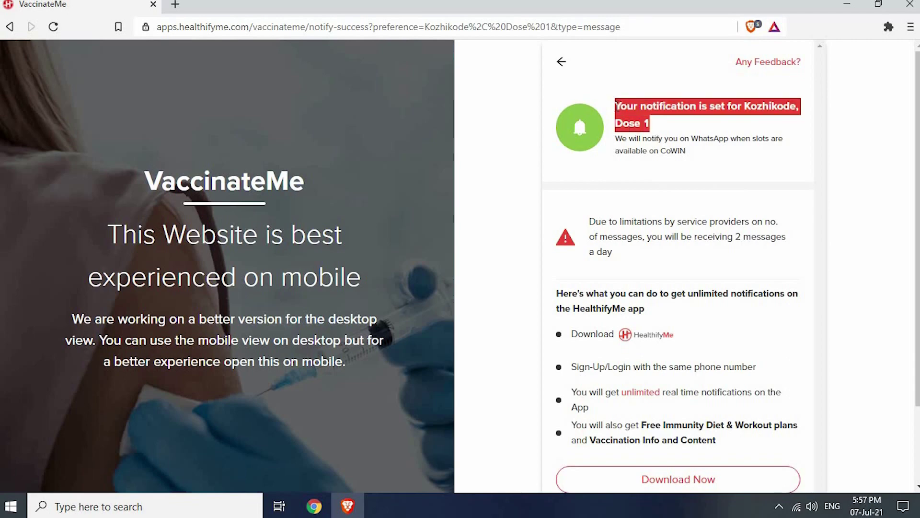
pyautogui.click(696, 136)
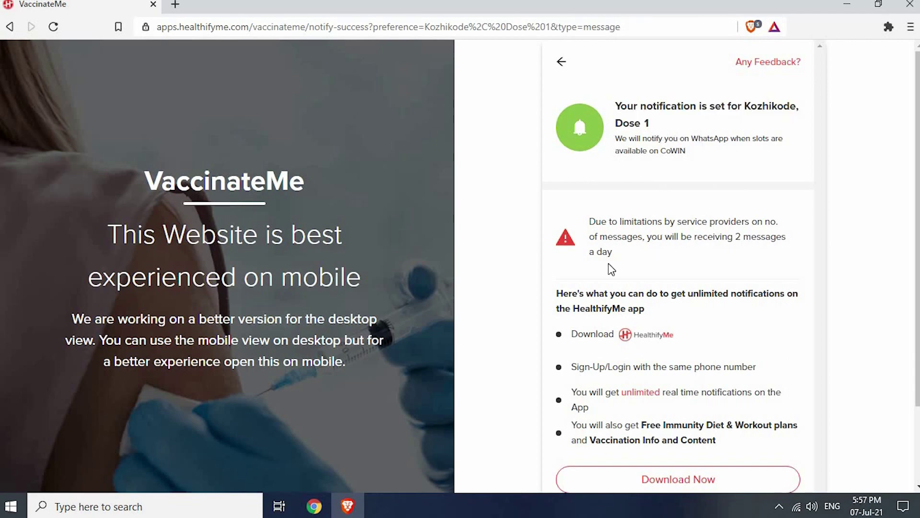
pyautogui.scroll(-2, 711, 351)
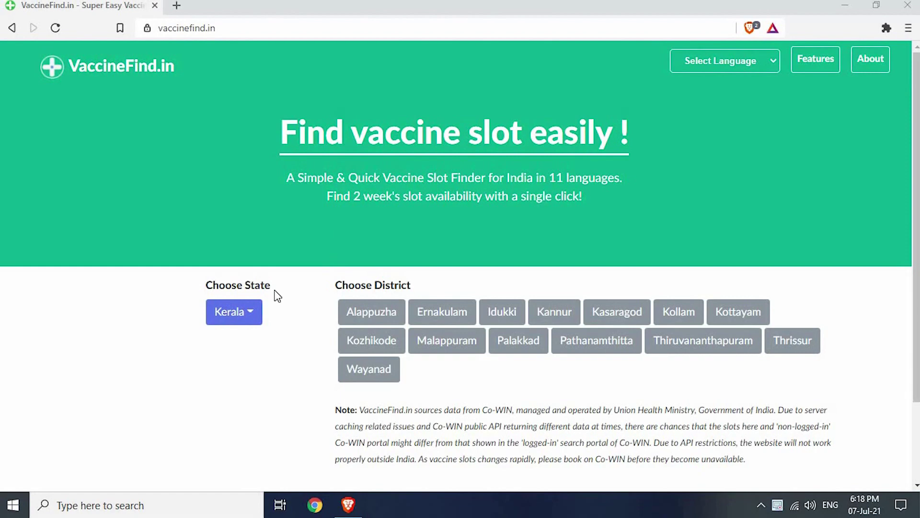
# Step: Show VaccineFind.in vaccine slots for Kozhikode district in Kerala
pyautogui.click(250, 317)
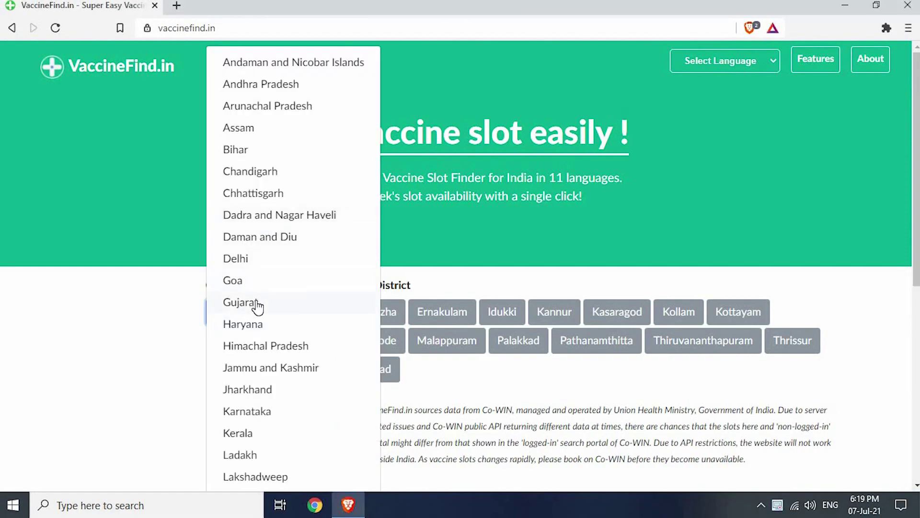
pyautogui.click(243, 433)
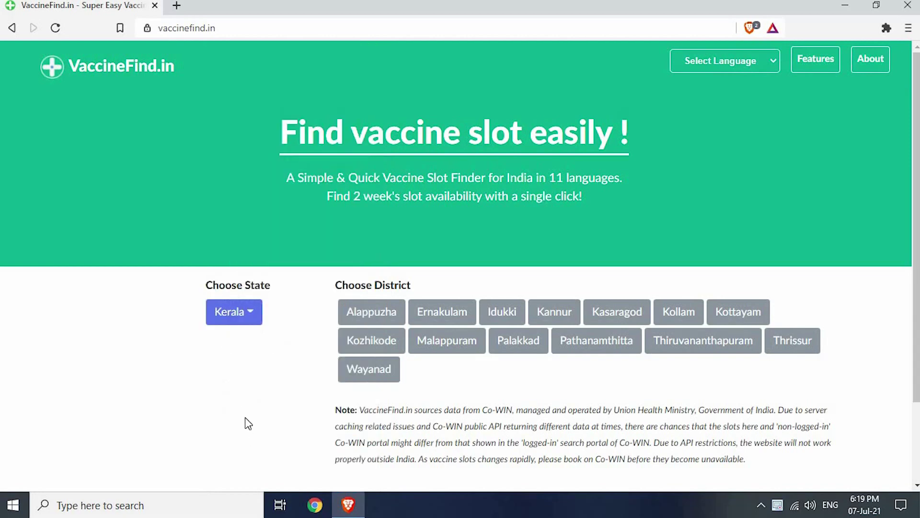
pyautogui.click(372, 341)
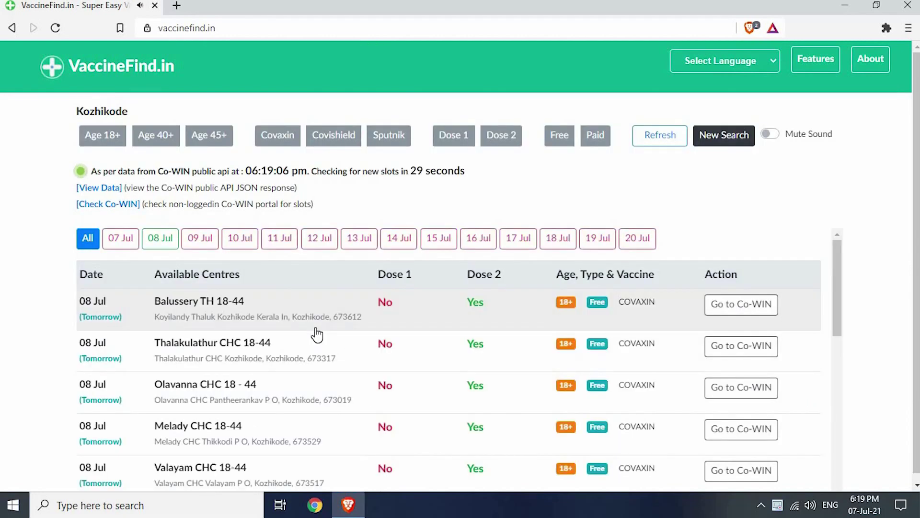
# Step: Filter the Kozhikode results to 08 Jul, after briefly checking 09 Jul
pyautogui.scroll(-3, 472, 292)
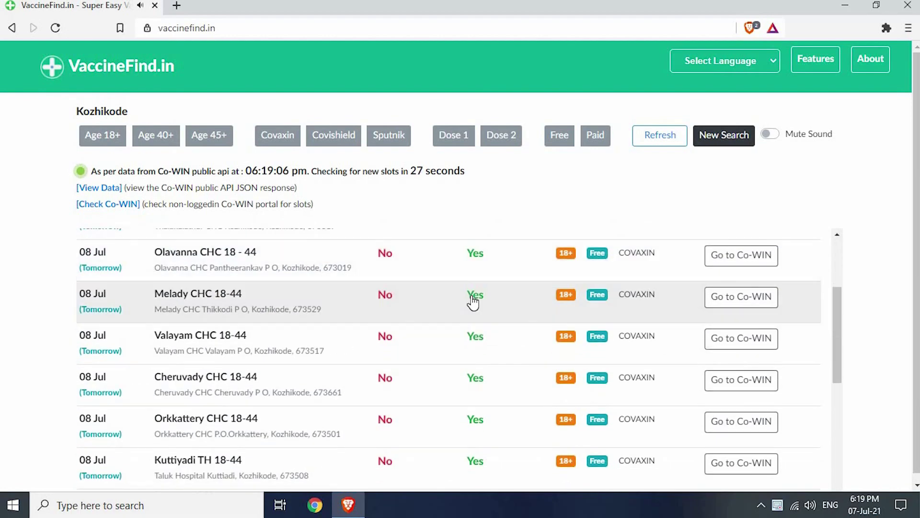
pyautogui.scroll(-7, 473, 301)
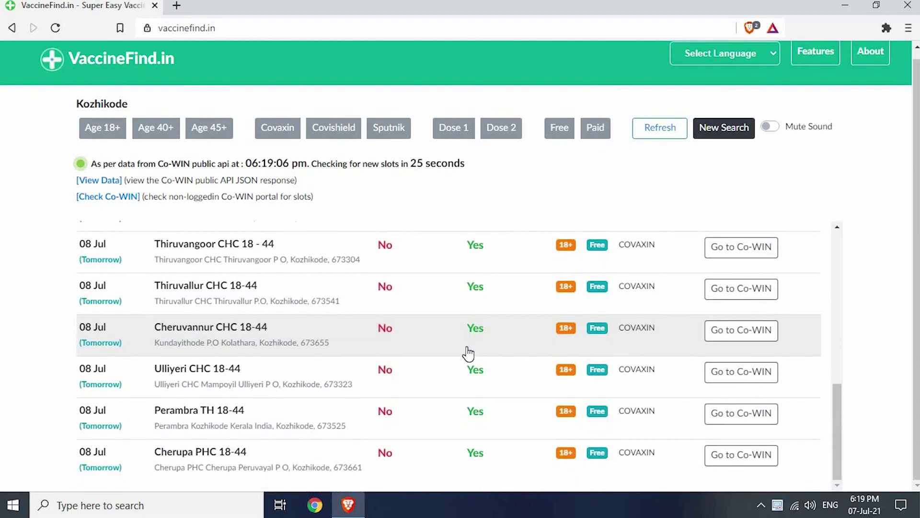
pyautogui.scroll(10, 469, 353)
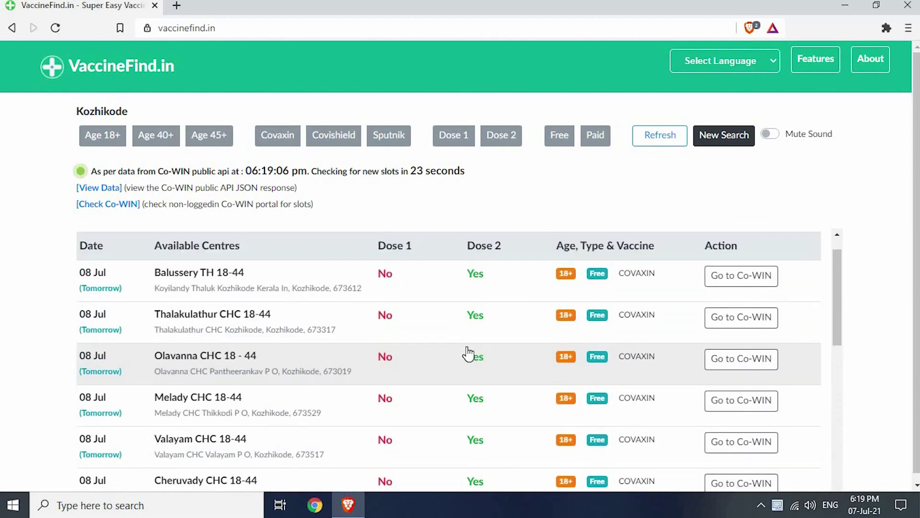
pyautogui.scroll(2, 469, 354)
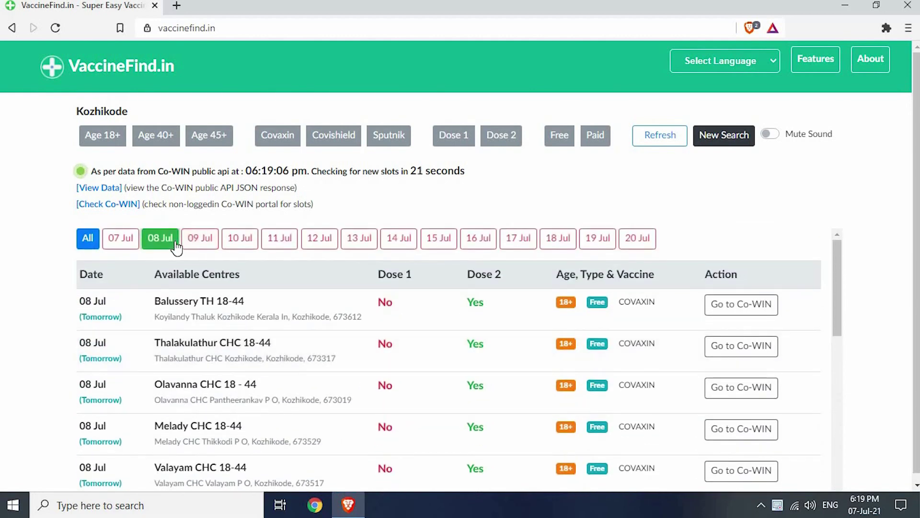
pyautogui.click(160, 239)
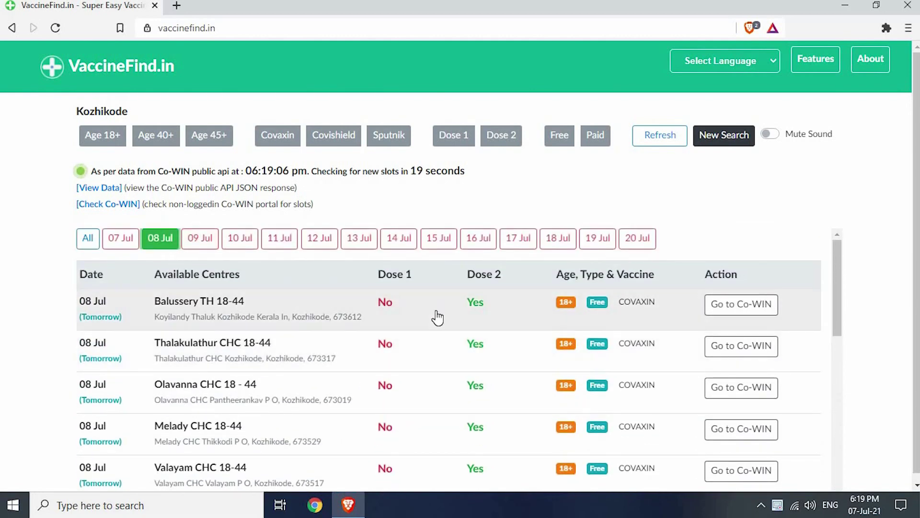
pyautogui.click(190, 244)
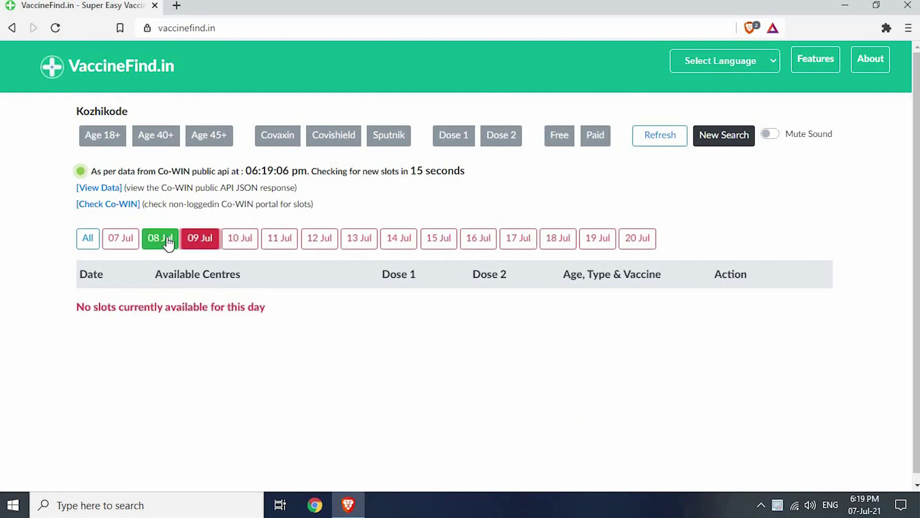
pyautogui.click(168, 244)
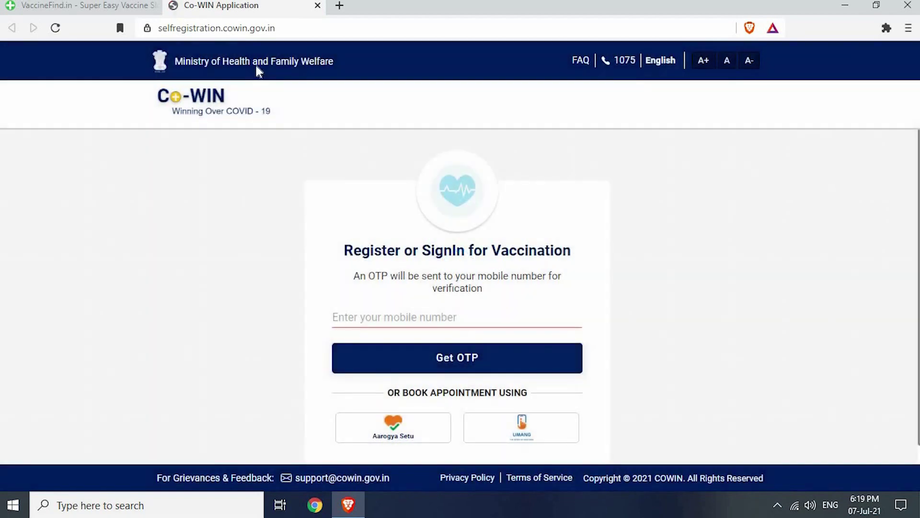
# Step: Close the Co-WIN Application tab
pyautogui.middleClick(227, 9)
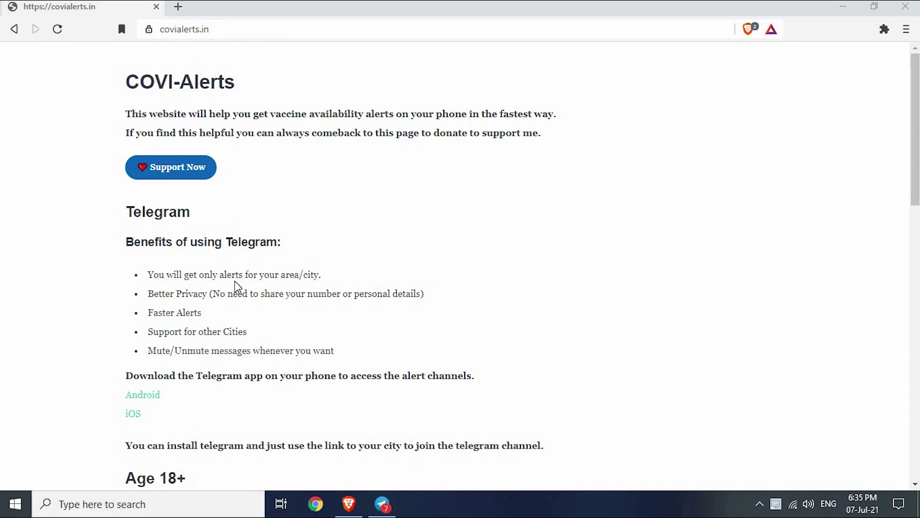
pyautogui.scroll(-3, 215, 236)
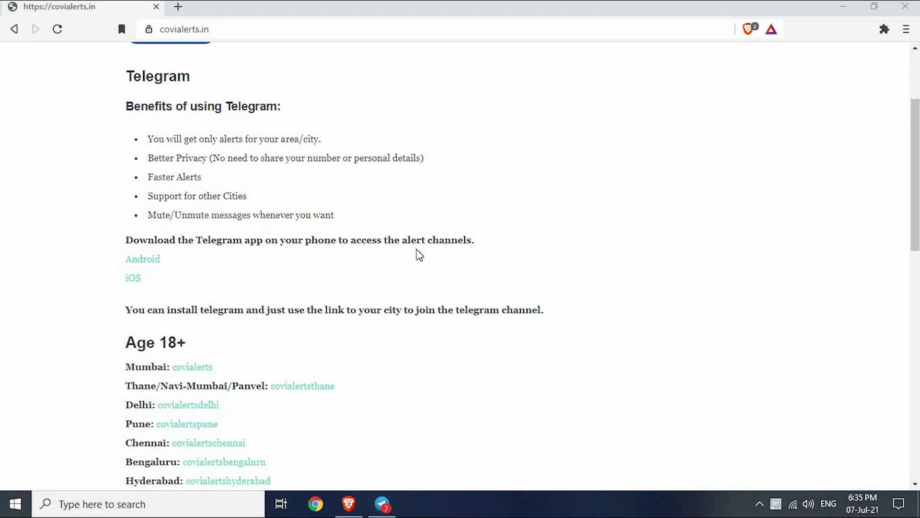
pyautogui.scroll(-12, 420, 255)
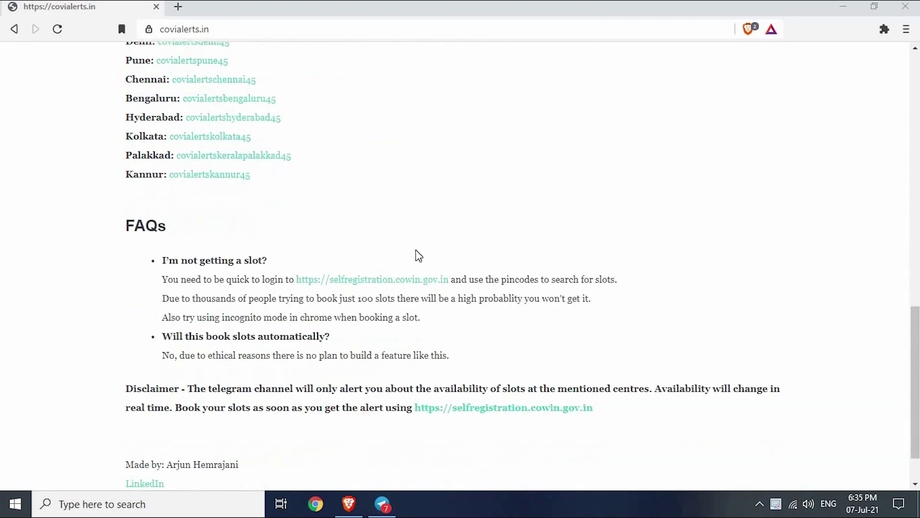
pyautogui.scroll(-2, 419, 256)
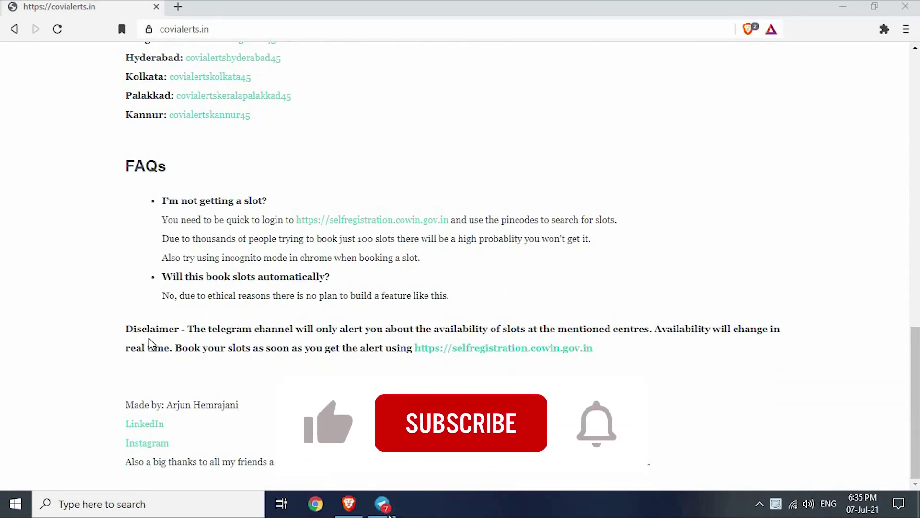
pyautogui.scroll(5, 150, 342)
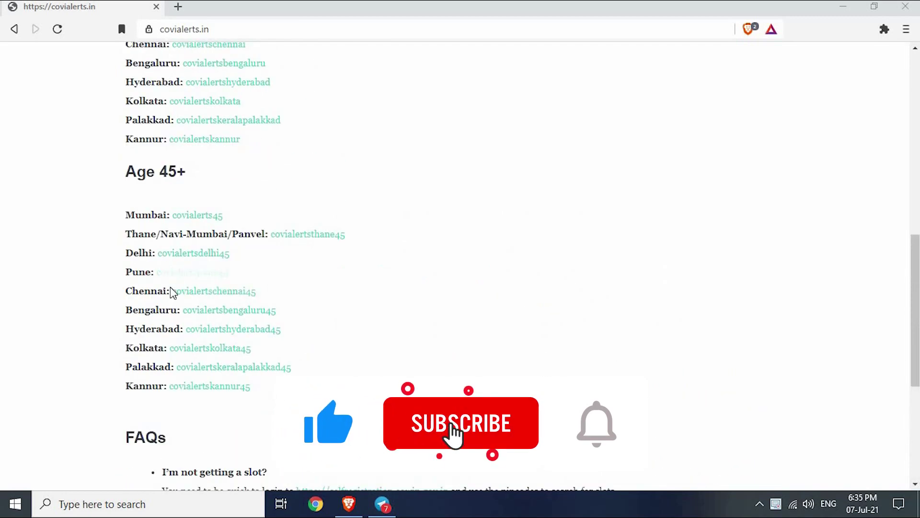
# Step: Open the Palakkad 45+ COVI-Alerts channel in Telegram Desktop and review its channel info
pyautogui.click(219, 368)
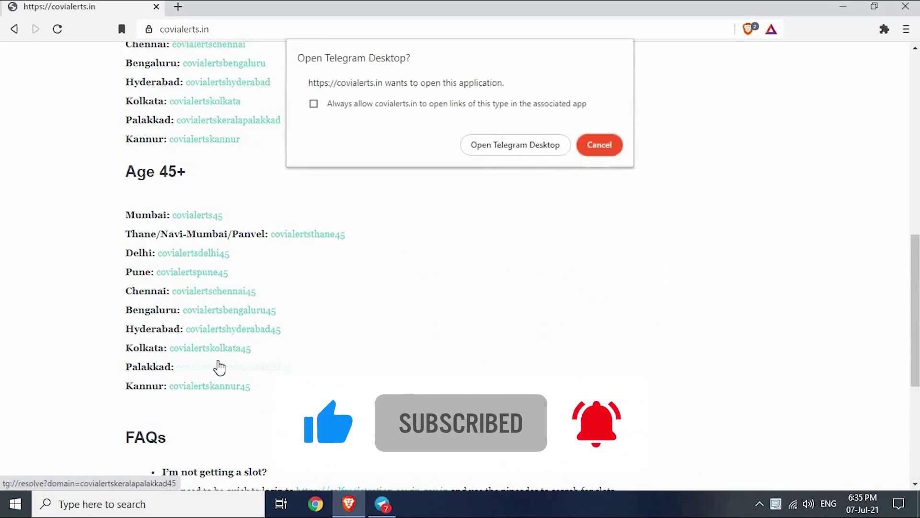
pyautogui.click(499, 140)
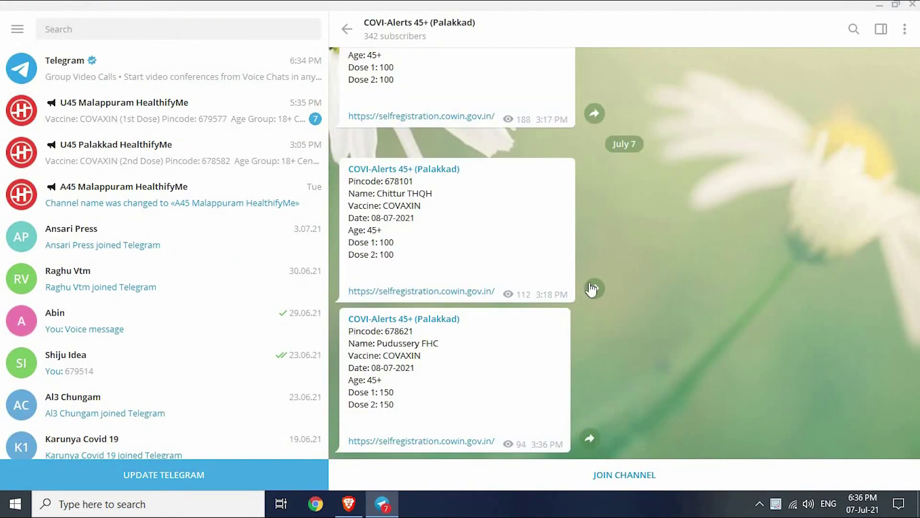
pyautogui.click(907, 34)
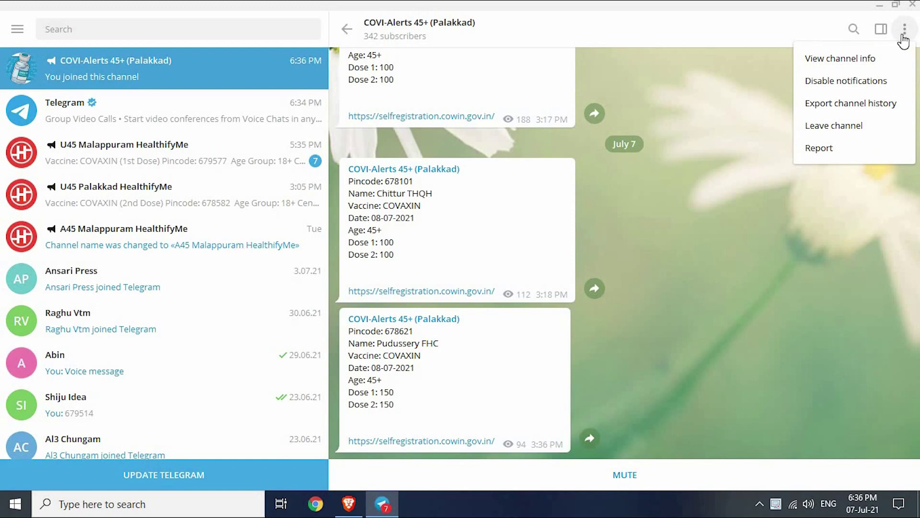
pyautogui.click(870, 57)
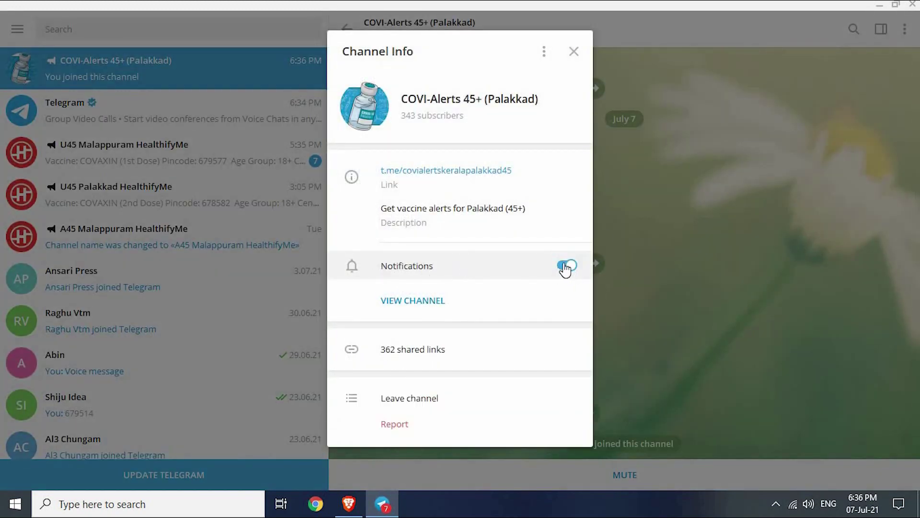
pyautogui.click(574, 51)
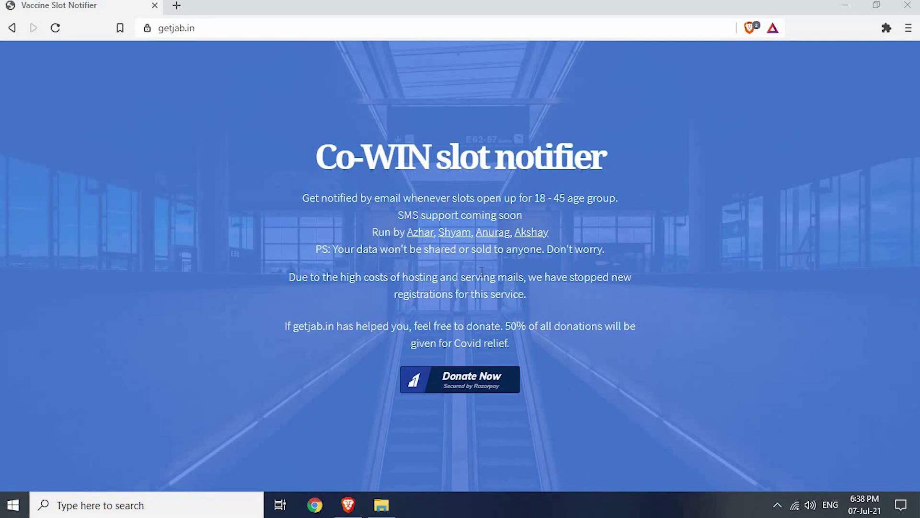
pyautogui.moveTo(290, 277); pyautogui.dragTo(562, 297)
pyautogui.click(563, 294)
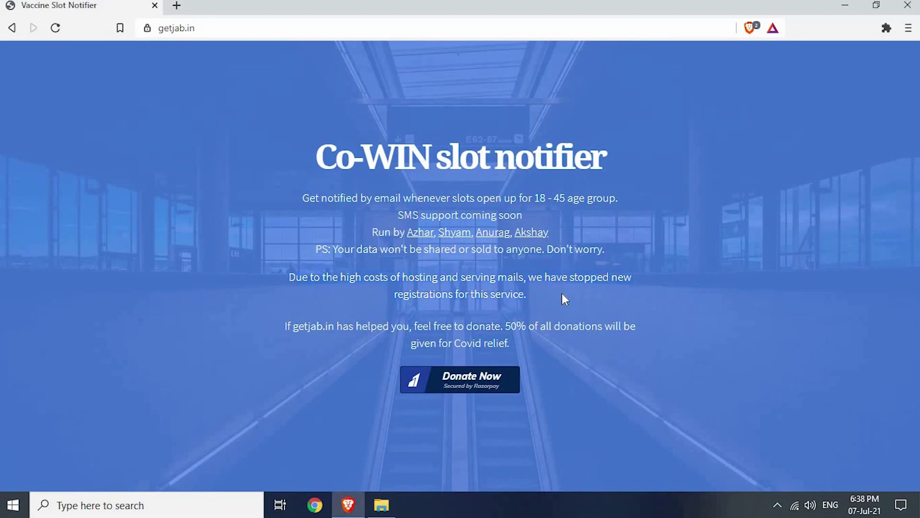